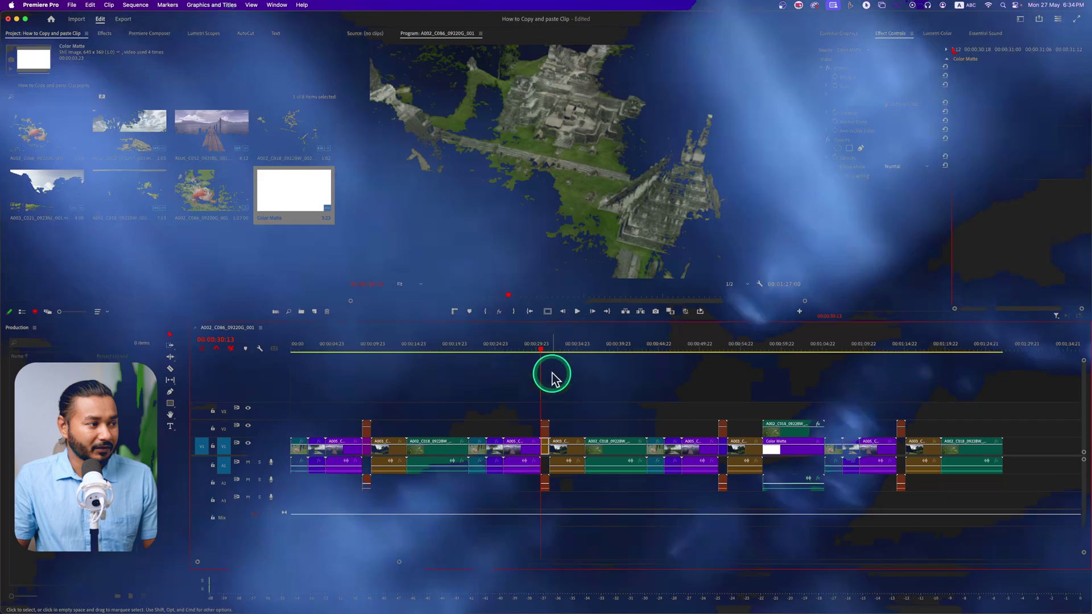
Preview the sequence, then copy the one-second A002_C018_0922BW_002.mp4 clip.
{"action": "left_click_drag", "start_coordinate": [551, 373], "coordinate": [568, 355]}
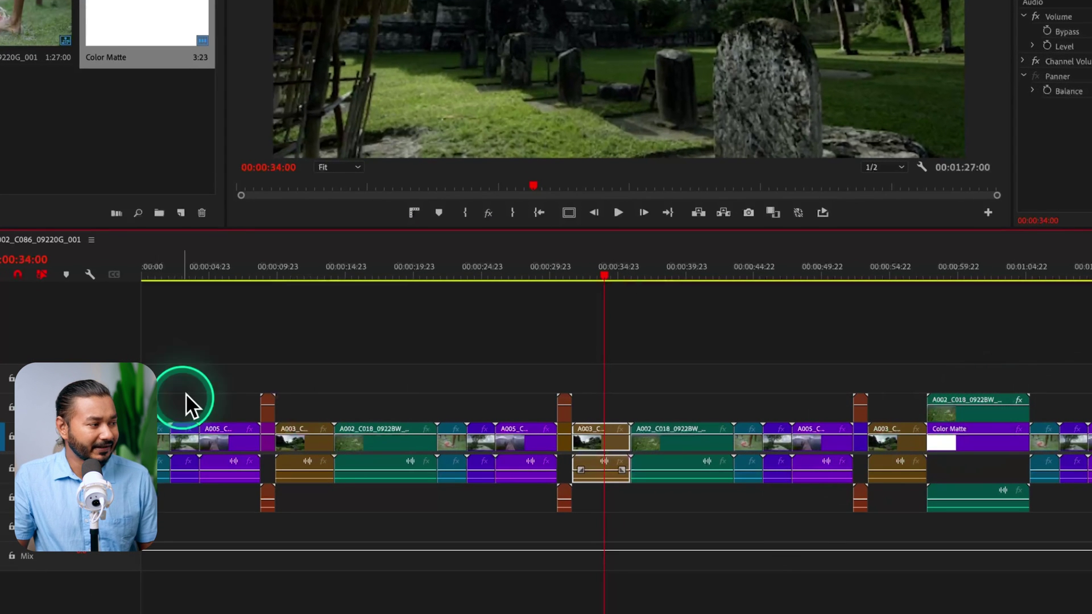
{"action": "left_click", "coordinate": [266, 412]}
{"action": "left_click", "coordinate": [974, 411]}
{"action": "left_click", "coordinate": [933, 275]}
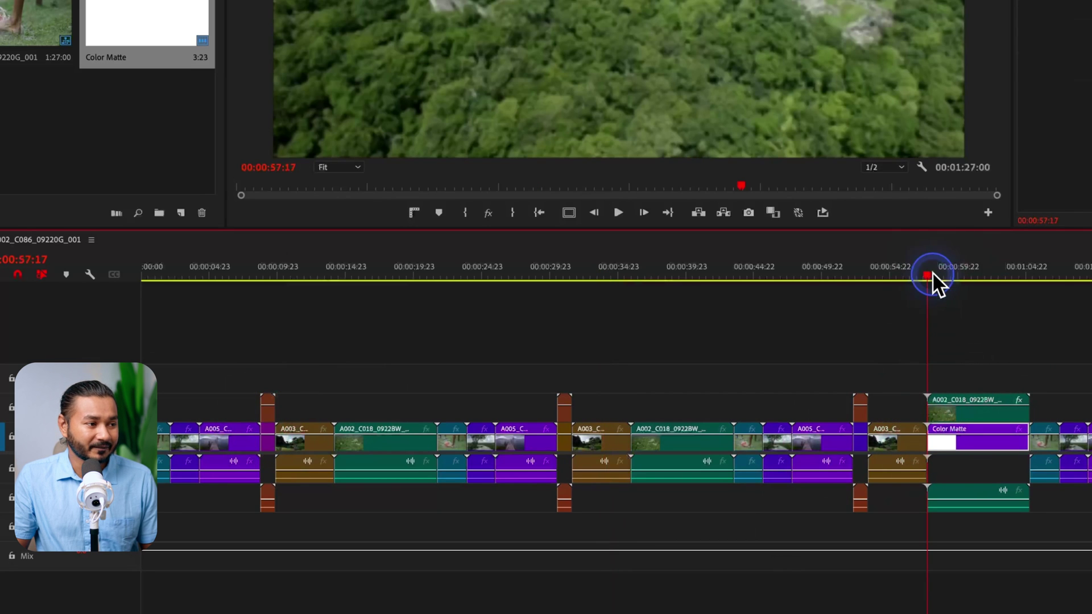
{"action": "left_click", "coordinate": [268, 415]}
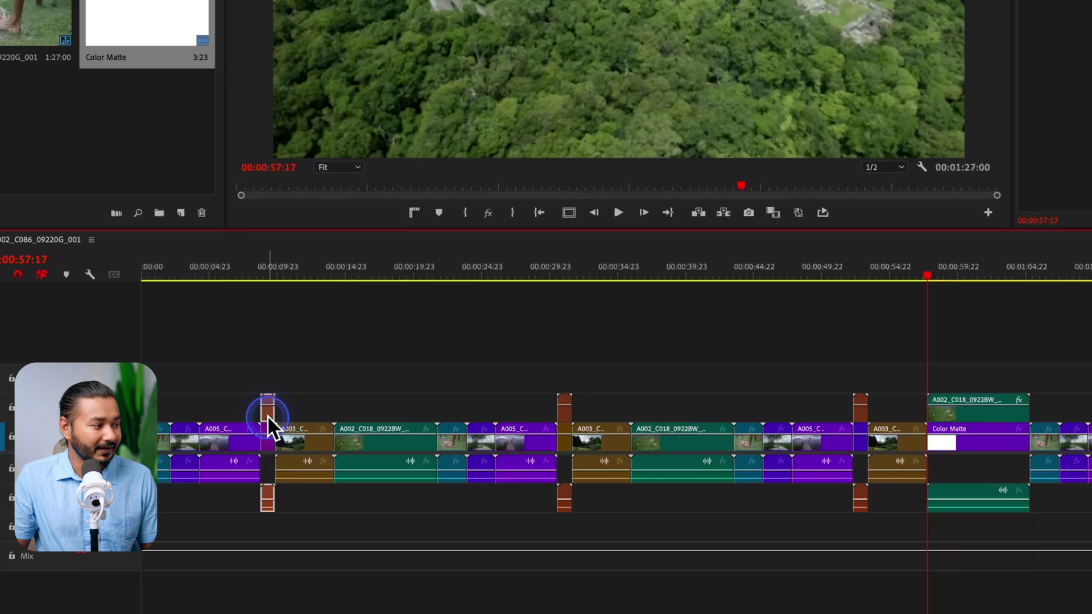
{"action": "key", "text": "ctrl+c"}
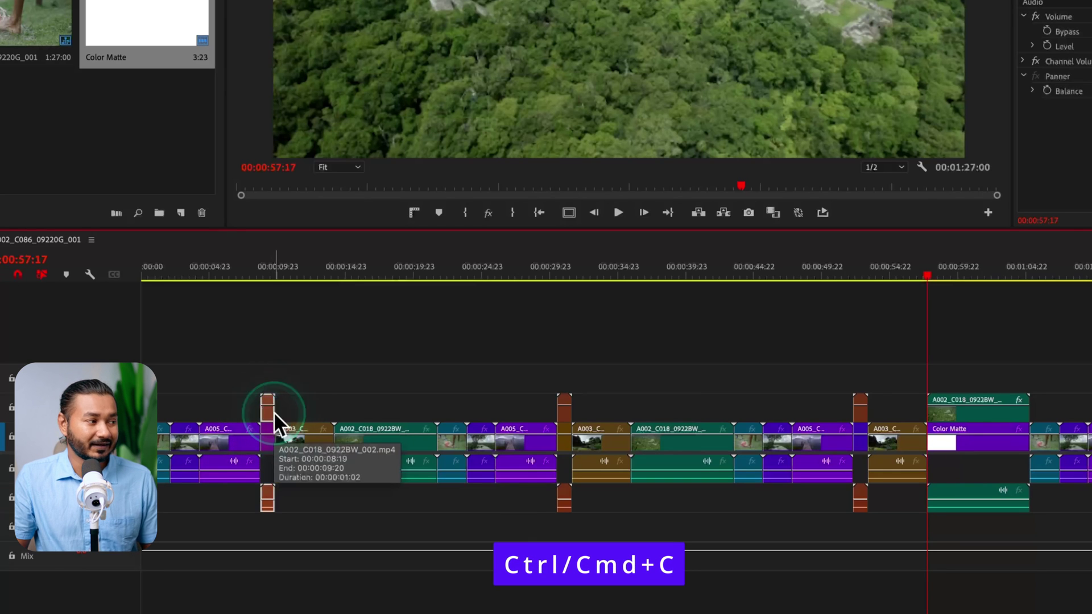
Paste the copied clip at 00:00:57:17, where the Color Matte clip begins.
{"action": "left_click", "coordinate": [927, 272]}
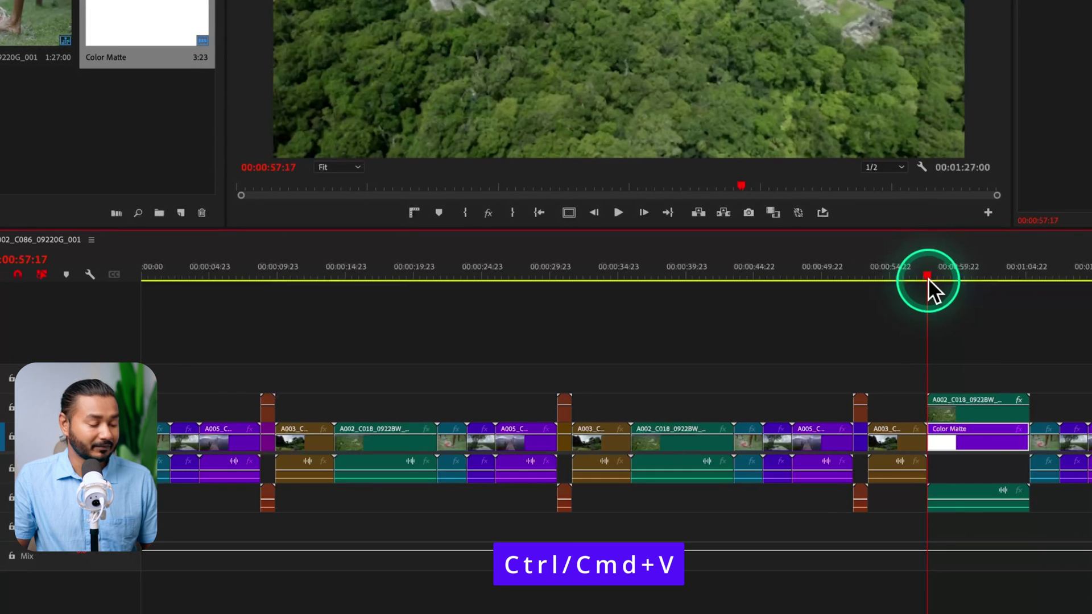
{"action": "key", "text": "ctrl+v"}
{"action": "left_click", "coordinate": [942, 432]}
{"action": "left_click", "coordinate": [941, 285]}
{"action": "left_click", "coordinate": [927, 273]}
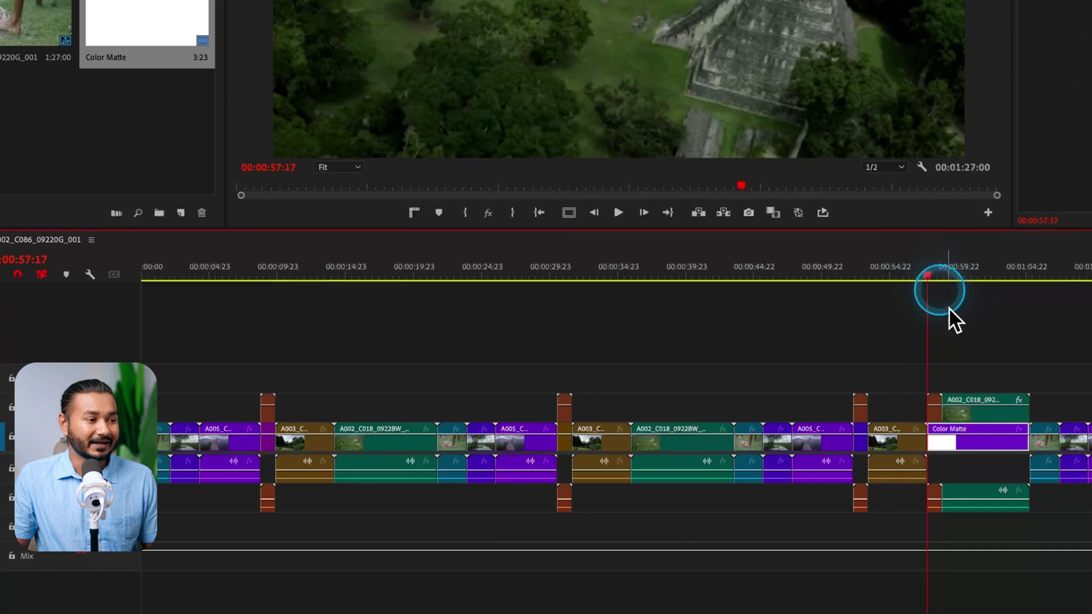
{"action": "scroll", "coordinate": [990, 442], "scroll_direction": "up", "scroll_amount": 5}
Ripple-trim after the playhead with W, undo it, then ripple-trim before the playhead with Q.
{"action": "key", "text": "w"}
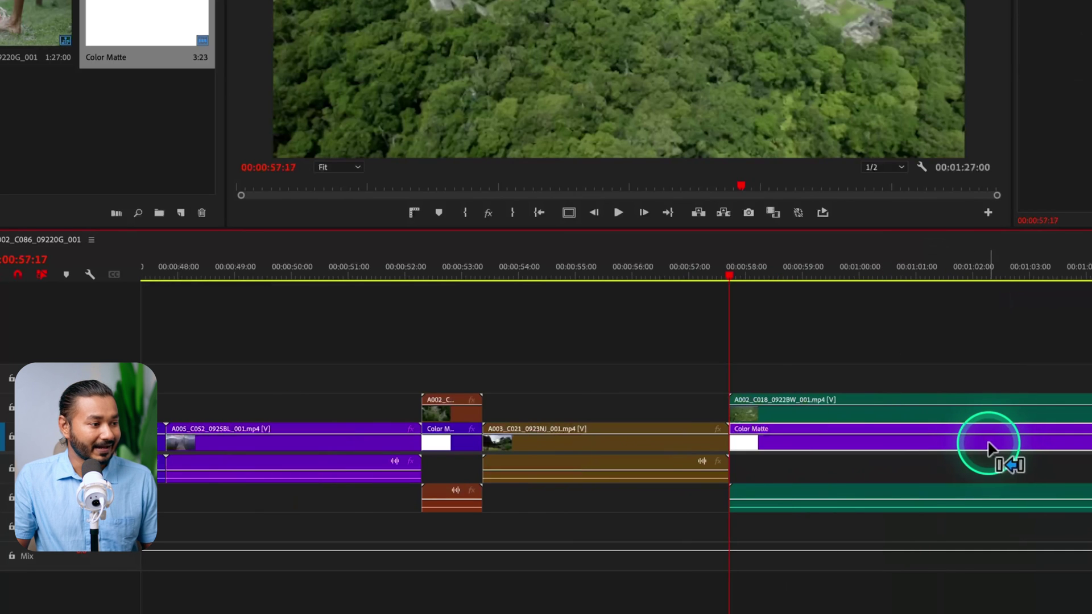
{"action": "key", "text": "ctrl+z"}
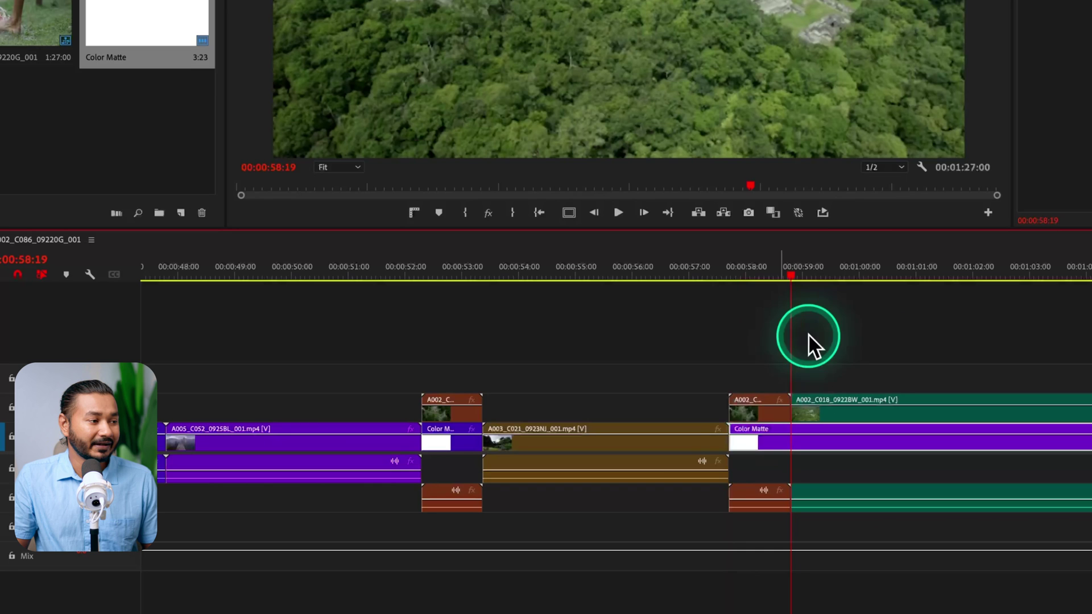
{"action": "key", "text": "q"}
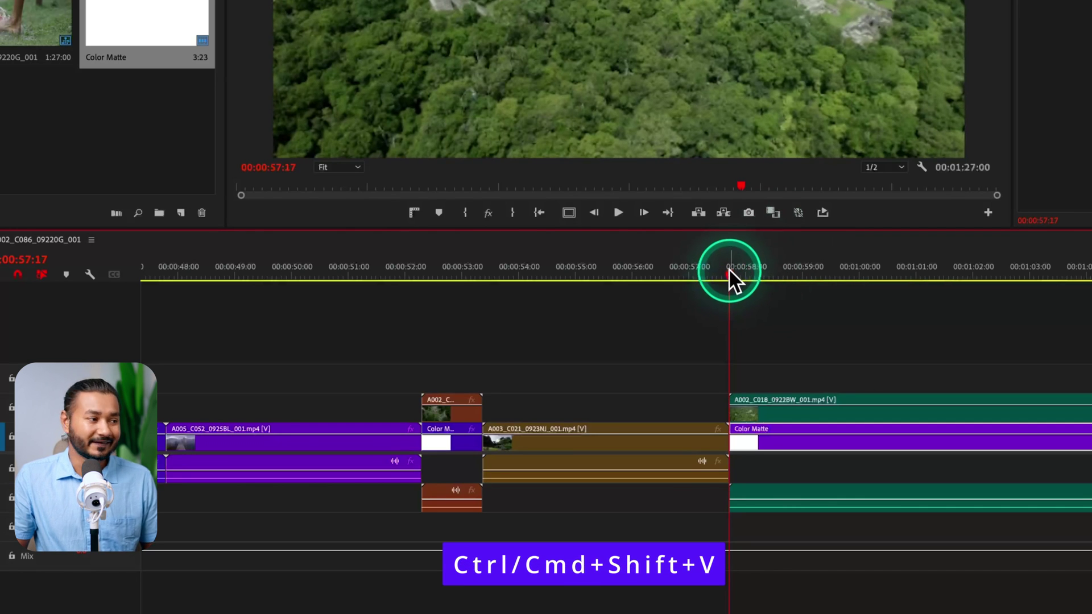
Insert the copied short clip at the playhead twice, then select the cut after it.
{"action": "key", "text": "ctrl+shift+v"}
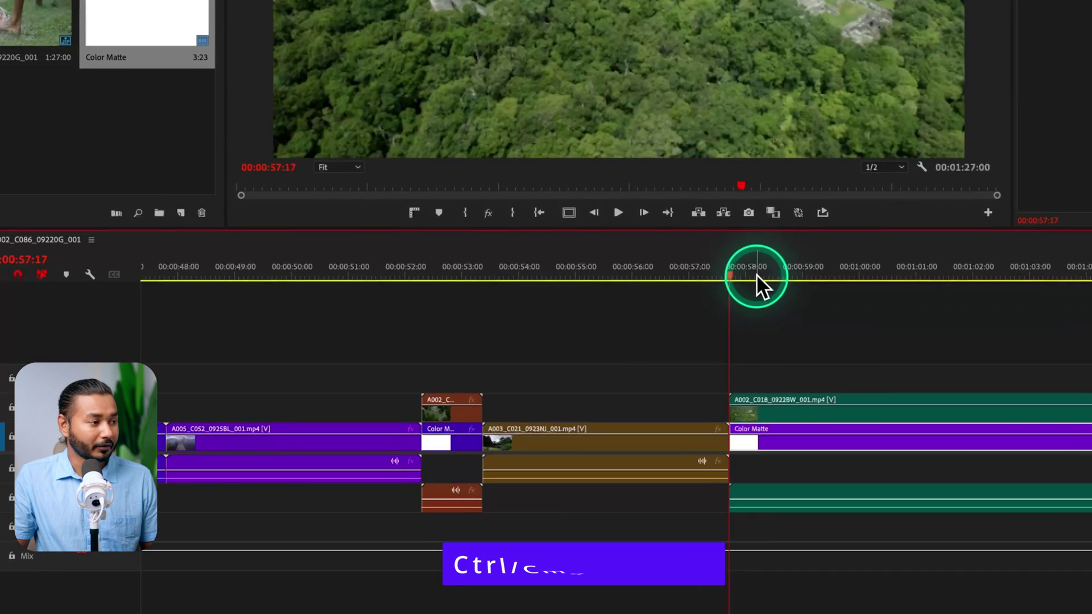
{"action": "key", "text": "ctrl+shift+v"}
{"action": "left_click", "coordinate": [734, 461]}
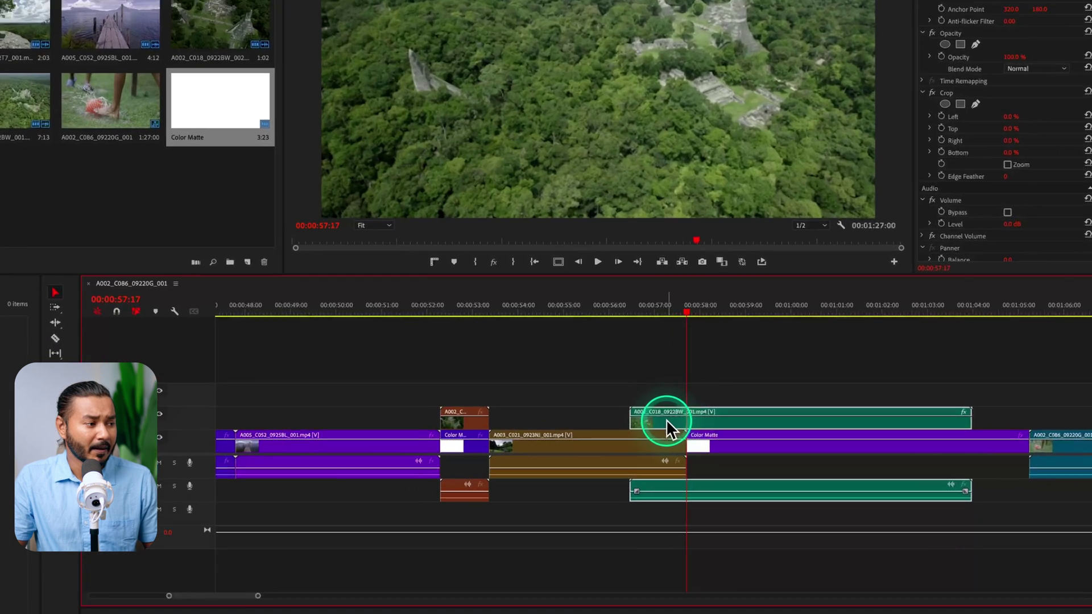
Alt-drag the green A002_C018 clip from V2 onto V3, aligned with the original.
{"action": "left_click_drag", "start_coordinate": [667, 428], "coordinate": [710, 392]}
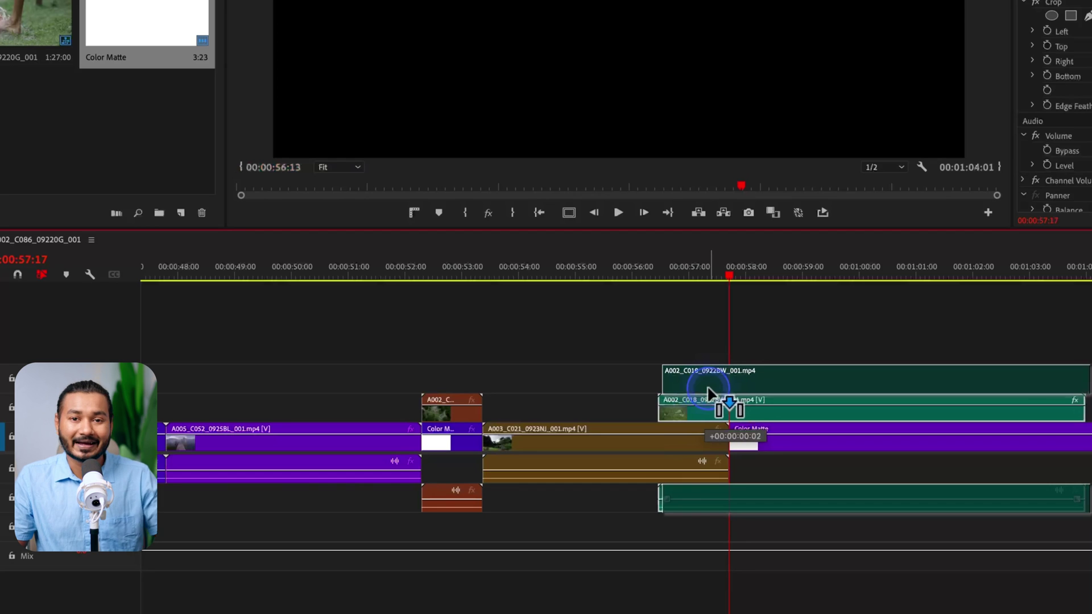
{"action": "left_click_drag", "start_coordinate": [709, 392], "coordinate": [769, 373]}
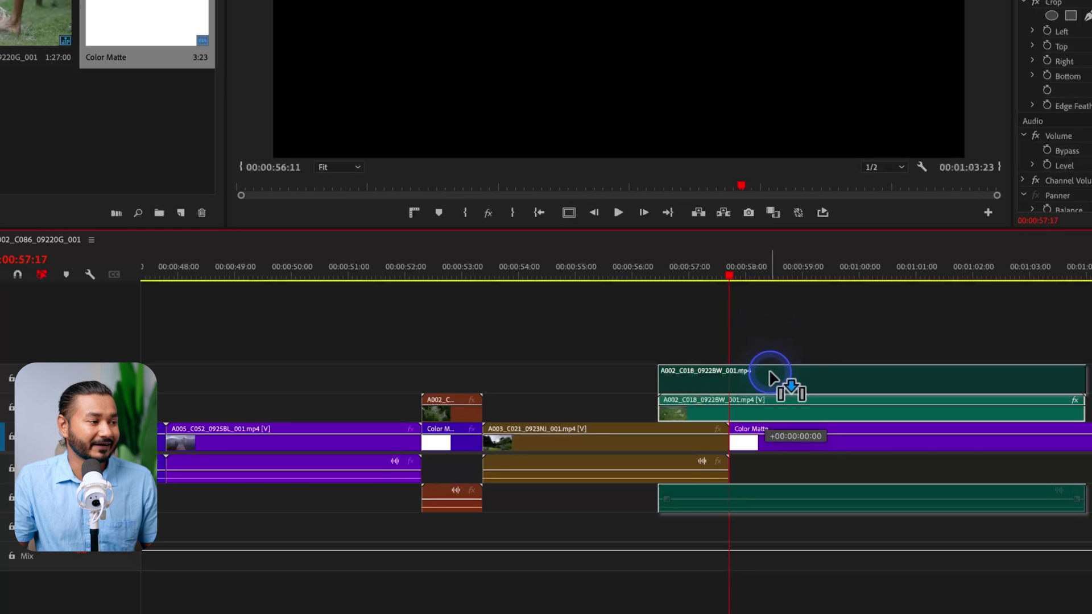
{"action": "left_click_drag", "start_coordinate": [768, 371], "coordinate": [769, 368]}
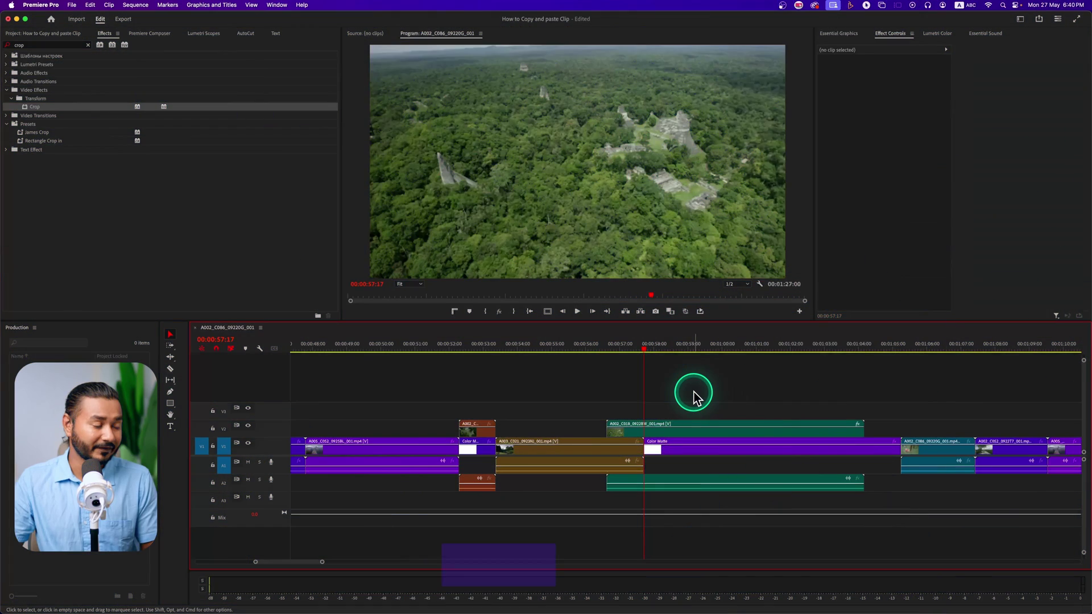
{"action": "key", "text": "Up"}
{"action": "key", "text": "Down"}
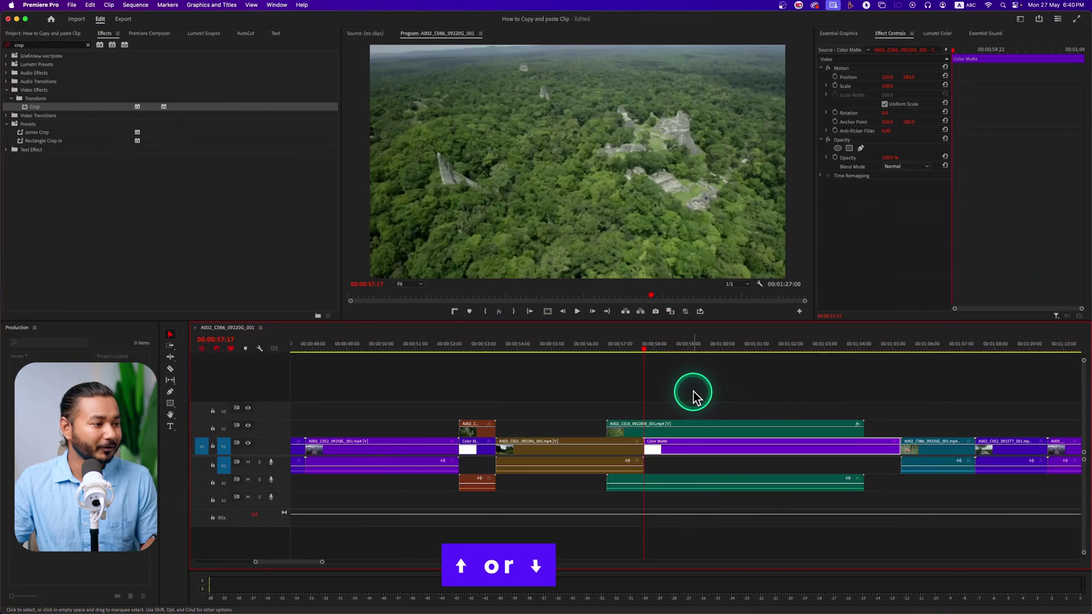
Step between the A003, A002_C and A002_C018 edit points with Up/Down, targeting V2.
{"action": "key", "text": "Up"}
{"action": "key", "text": "Up"}
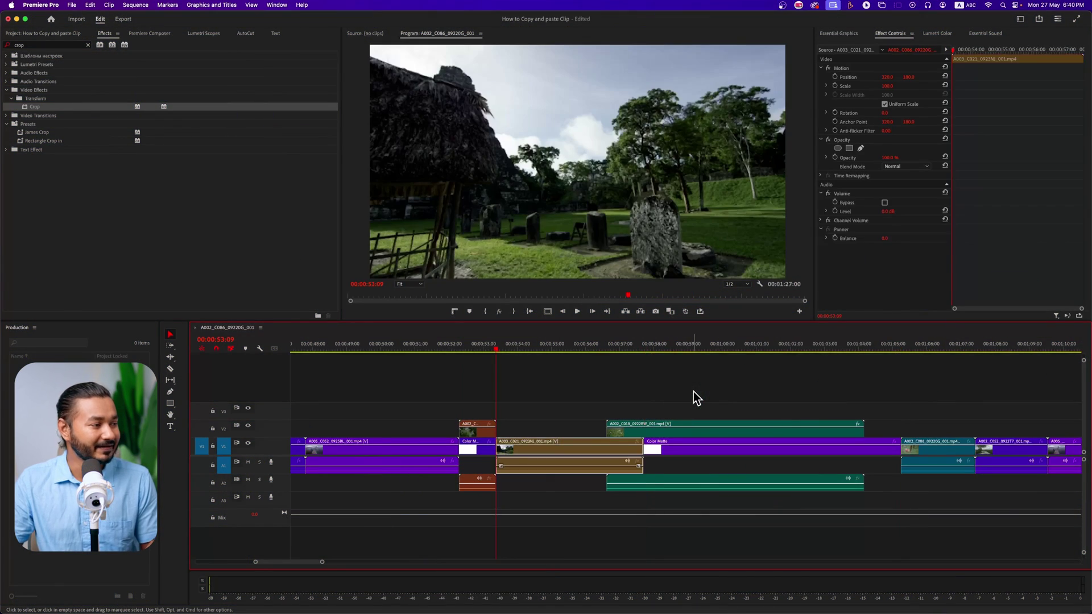
{"action": "left_click", "coordinate": [660, 433]}
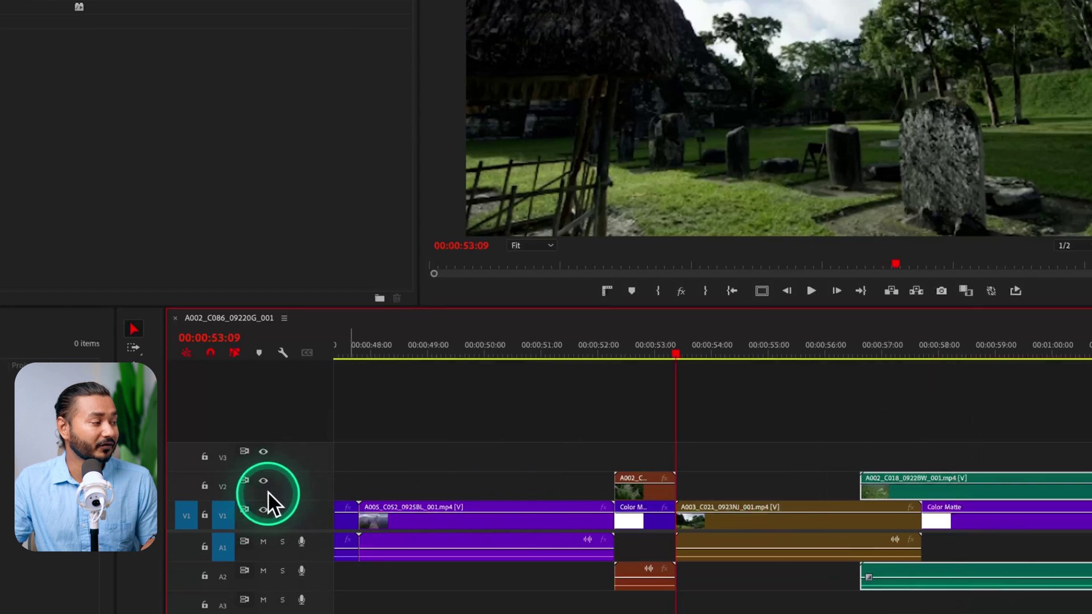
{"action": "key", "text": "Up"}
{"action": "key", "text": "Down"}
{"action": "key", "text": "Down"}
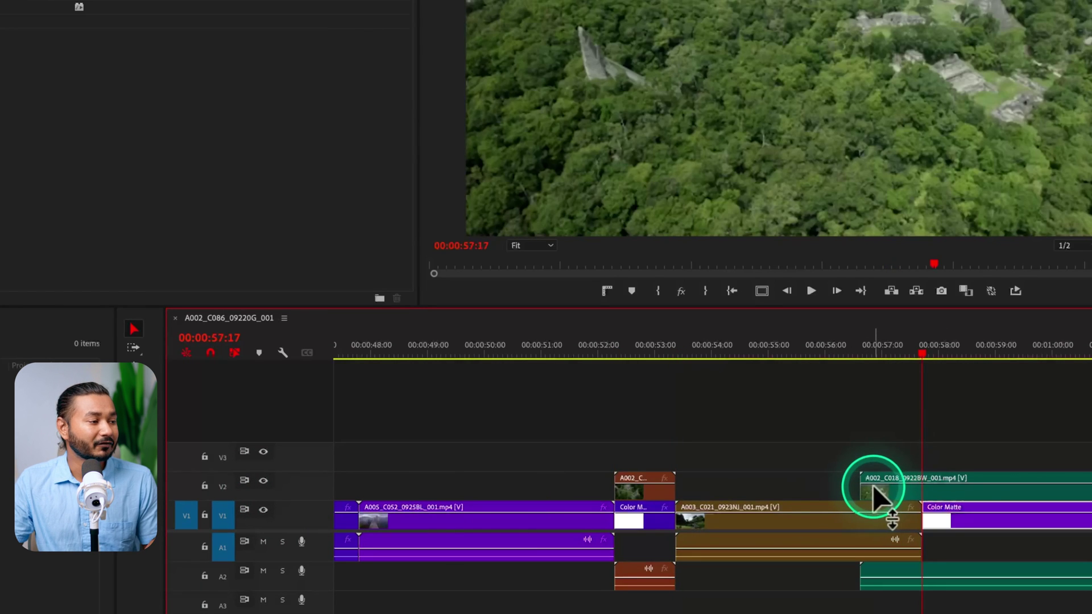
{"action": "key", "text": "Up"}
{"action": "left_click", "coordinate": [223, 486]}
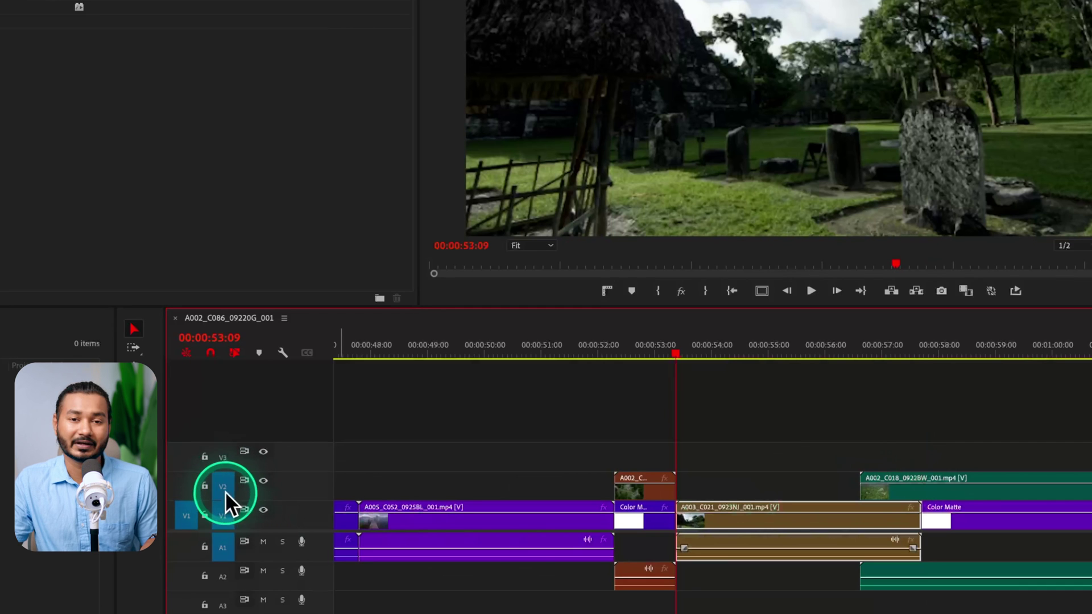
{"action": "key", "text": "Up"}
{"action": "key", "text": "Down"}
{"action": "key", "text": "Down"}
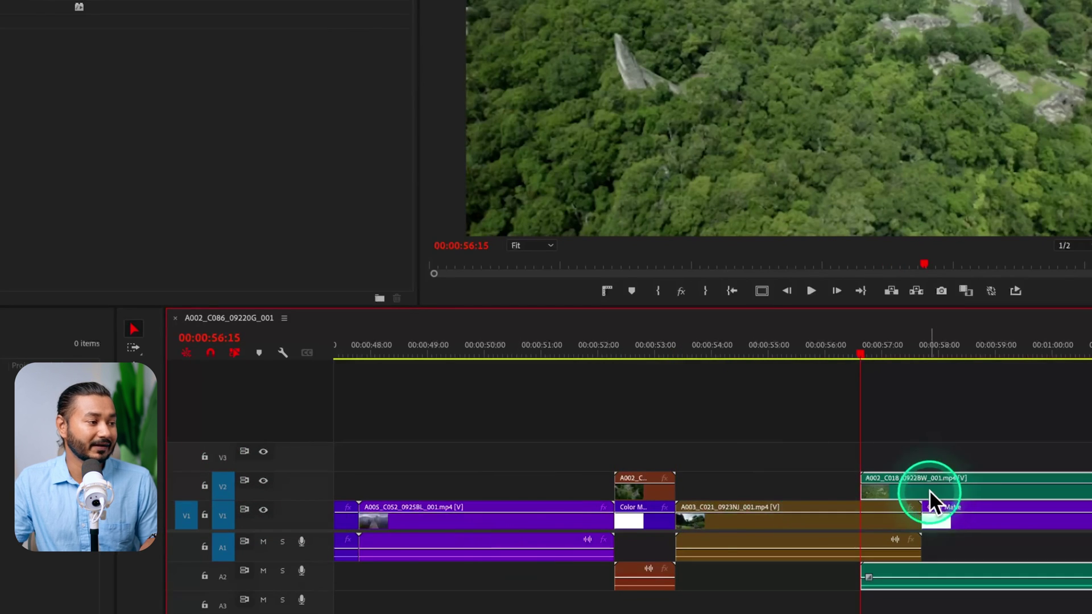
{"action": "key", "text": "Up"}
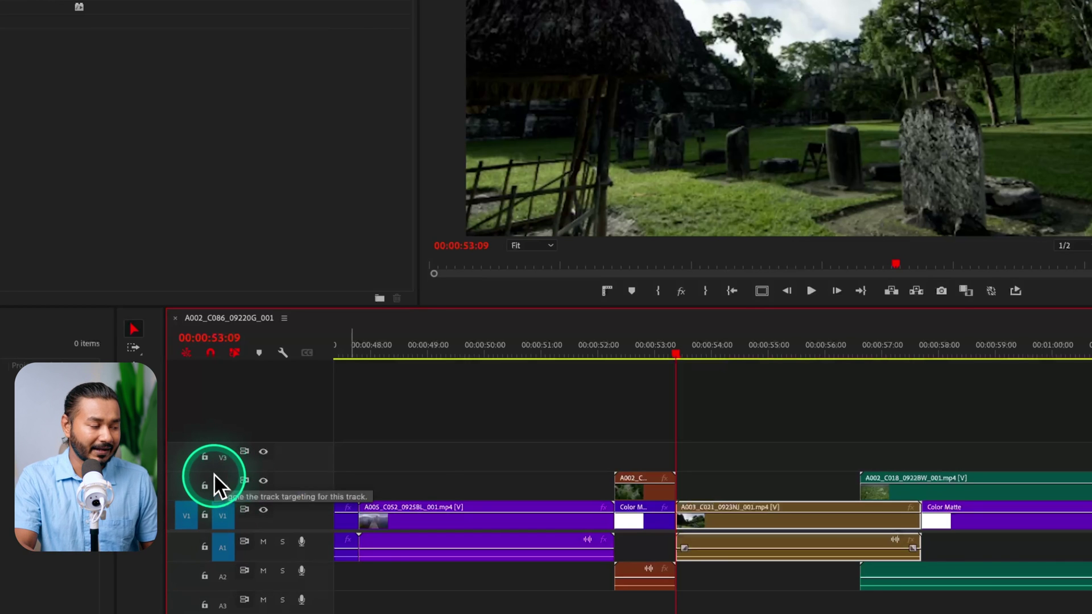
{"action": "key", "text": "Up"}
{"action": "key", "text": "Down"}
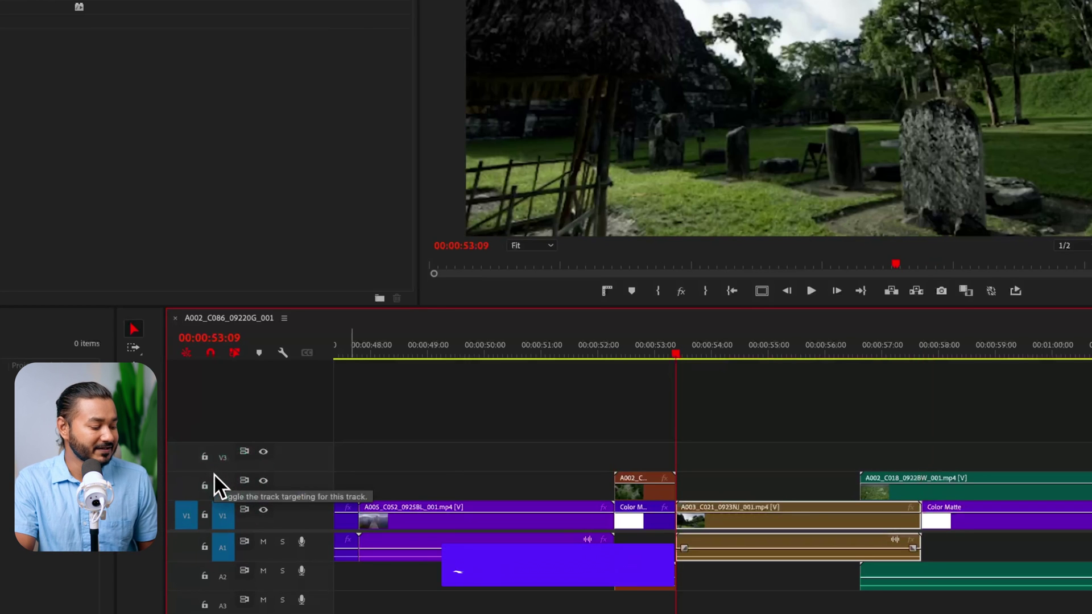
Jump between edits with Shift+Up/Down and show the Effects list filtered for 'crop'.
{"action": "key", "text": "shift+Up"}
{"action": "key", "text": "shift+Down"}
{"action": "key", "text": "shift+Down"}
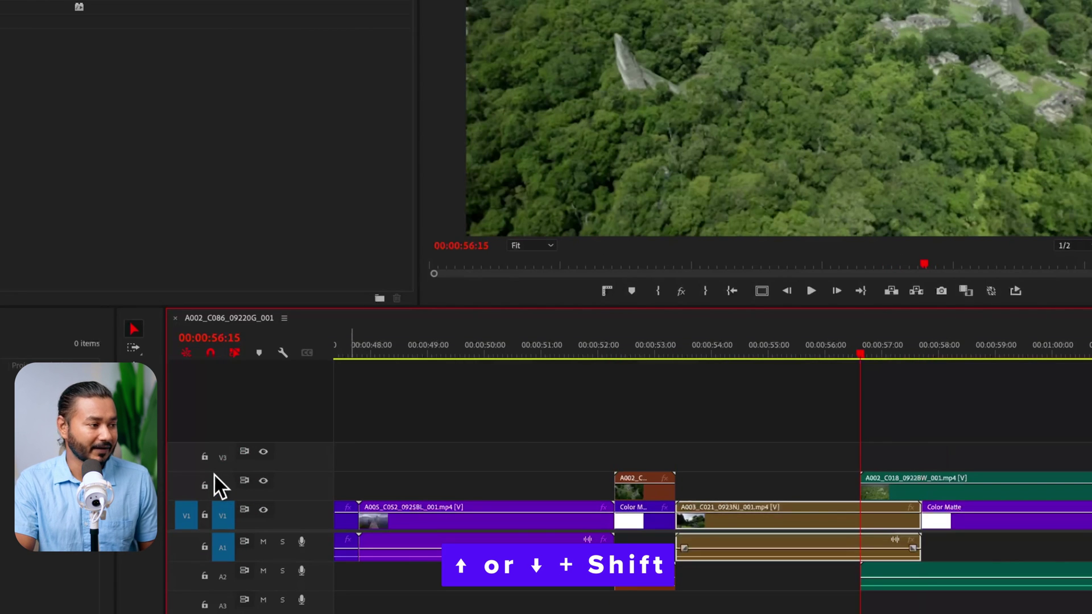
{"action": "key", "text": "shift+Up"}
{"action": "key", "text": "shift+Down"}
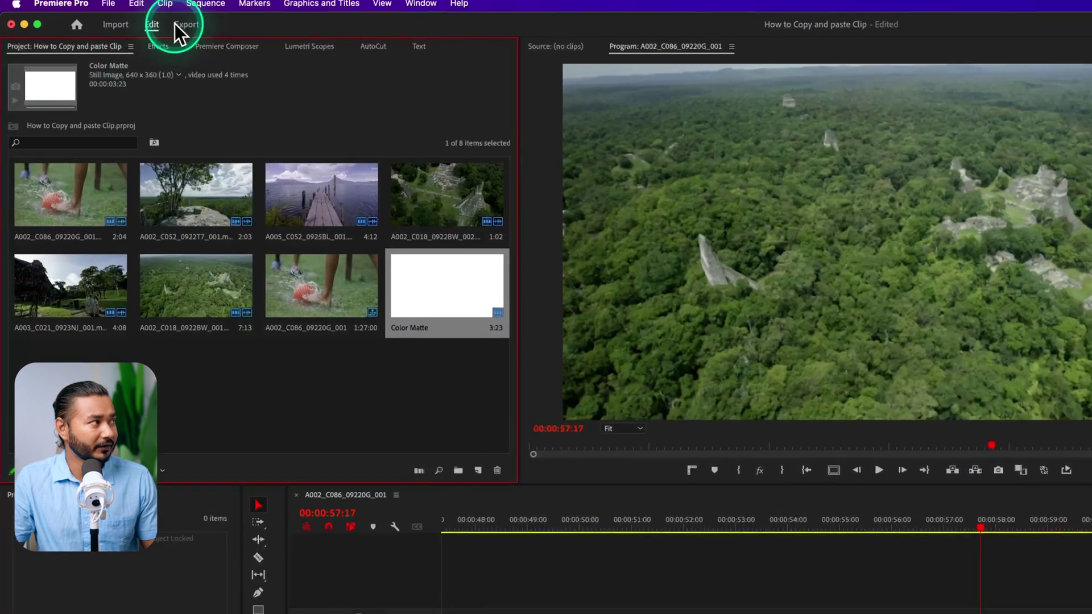
{"action": "left_click", "coordinate": [104, 33]}
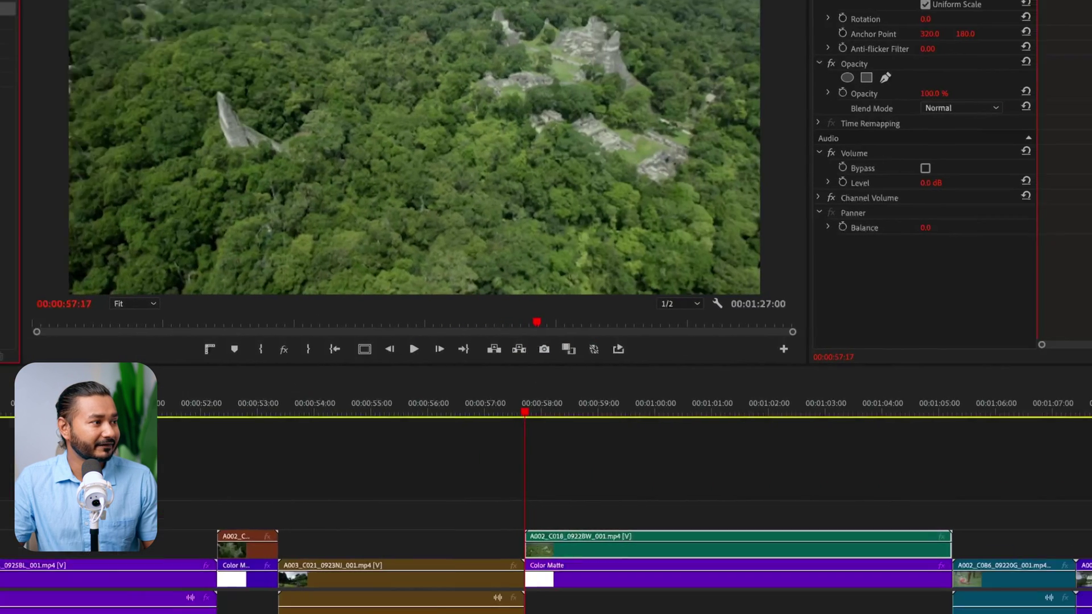
Apply Transform > Crop to the A002_C086 clip, try Left 22% and a right crop, then undo to 0%.
{"action": "left_click_drag", "start_coordinate": [108, 172], "coordinate": [536, 504]}
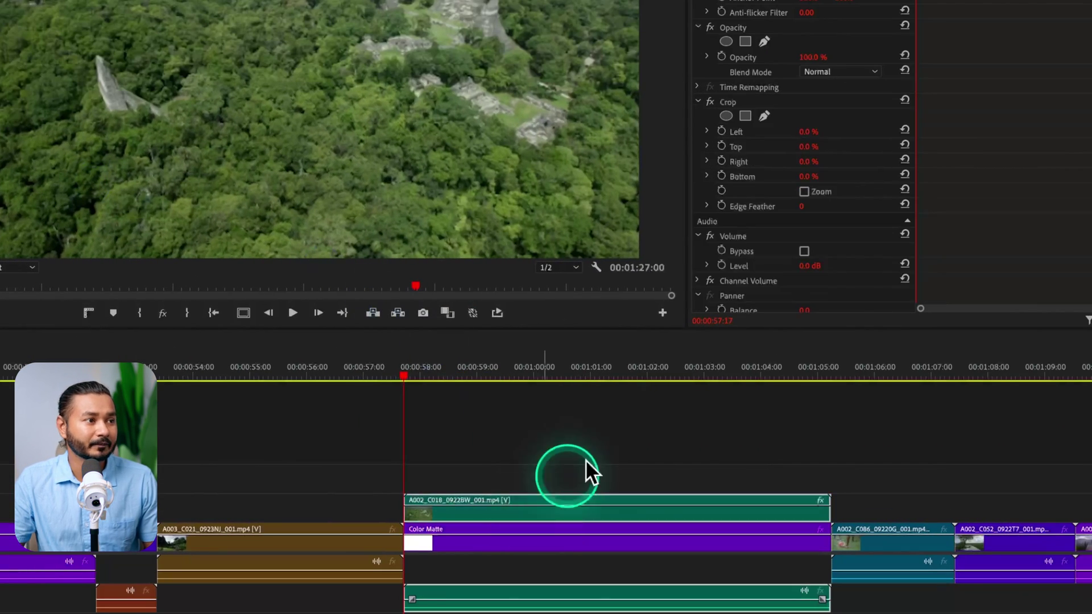
{"action": "left_click", "coordinate": [771, 102]}
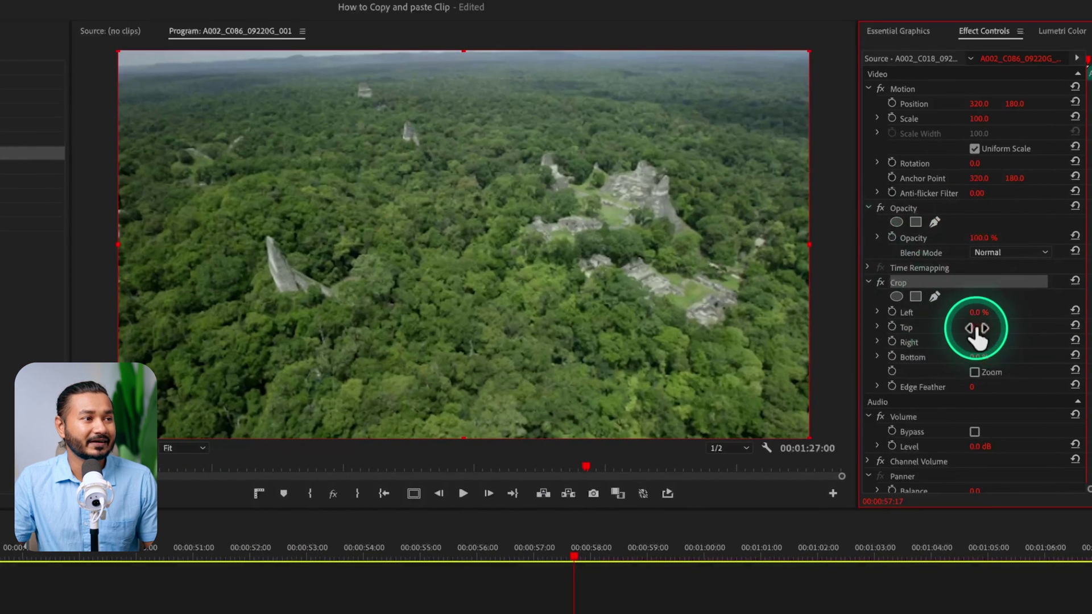
{"action": "left_click", "coordinate": [974, 313]}
{"action": "type", "text": "22"}
{"action": "key", "text": "Return"}
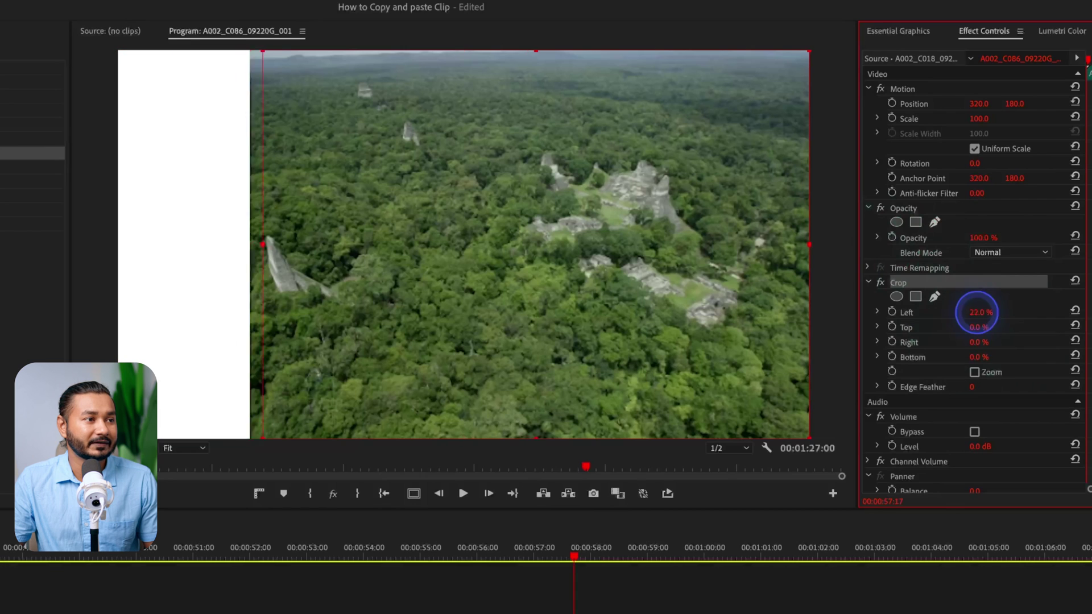
{"action": "left_click_drag", "start_coordinate": [988, 344], "coordinate": [986, 316]}
{"action": "key", "text": "ctrl+z"}
{"action": "key", "text": "ctrl+z"}
{"action": "key", "text": "ctrl+z"}
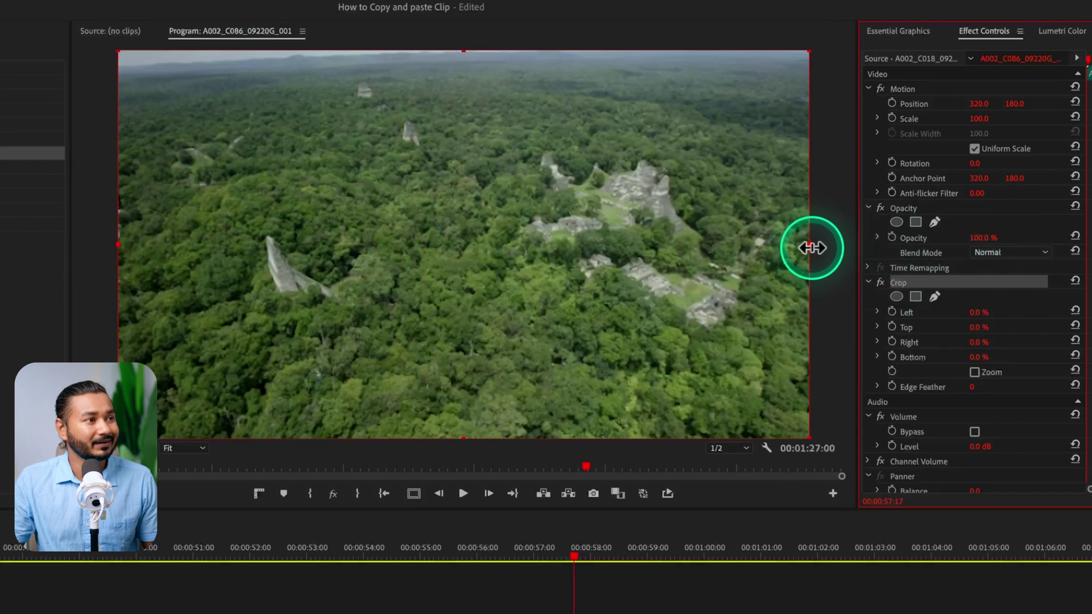
{"action": "left_click_drag", "start_coordinate": [811, 247], "coordinate": [631, 251]}
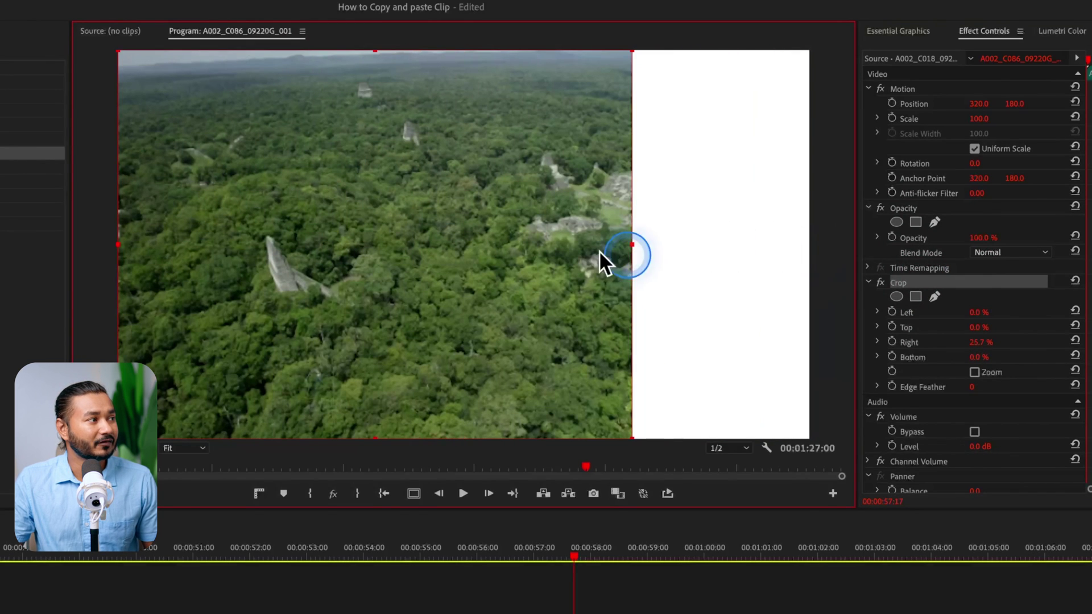
{"action": "left_click_drag", "start_coordinate": [117, 245], "coordinate": [324, 252]}
{"action": "key", "text": "ctrl+z"}
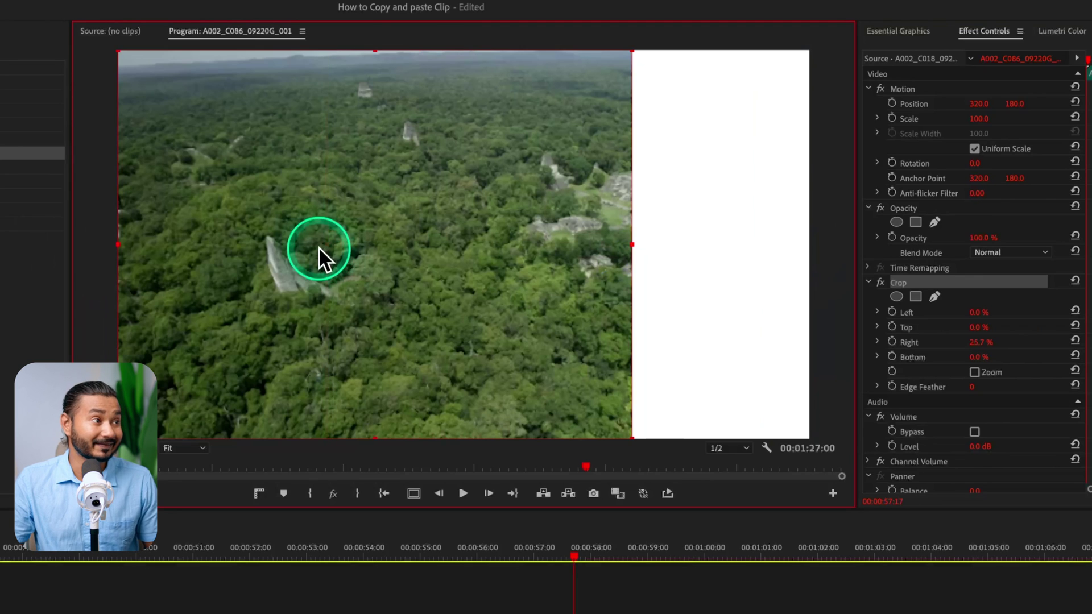
{"action": "key", "text": "ctrl+z"}
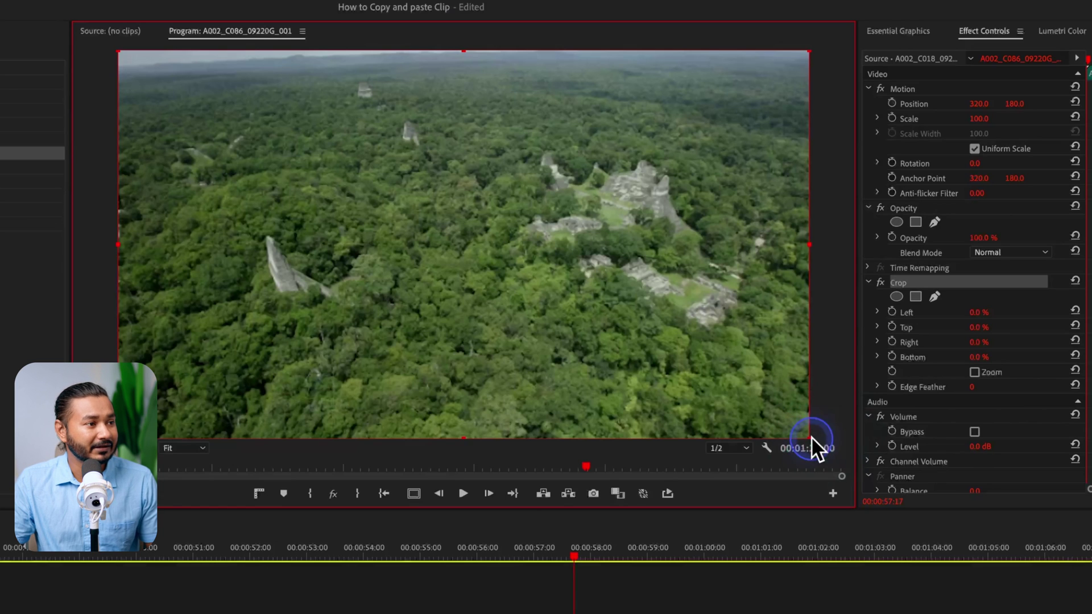
{"action": "left_click_drag", "start_coordinate": [812, 438], "coordinate": [857, 466]}
{"action": "left_click_drag", "start_coordinate": [738, 366], "coordinate": [998, 432]}
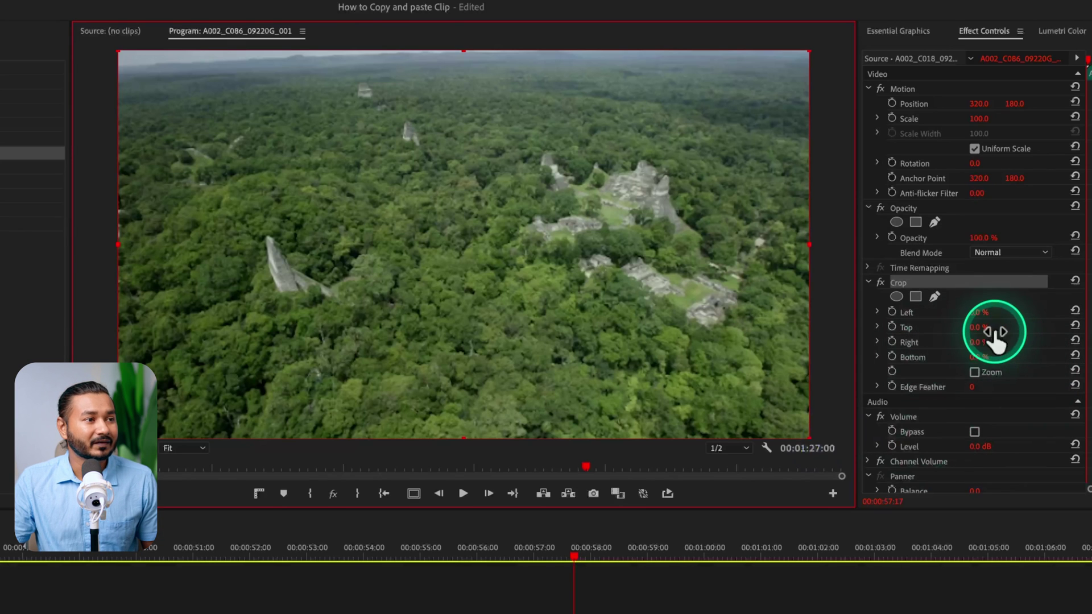
{"action": "mouse_move", "coordinate": [980, 340]}
{"action": "left_mouse_down"}
{"action": "mouse_move", "coordinate": [1001, 341]}
{"action": "mouse_move", "coordinate": [976, 341]}
{"action": "left_mouse_up"}
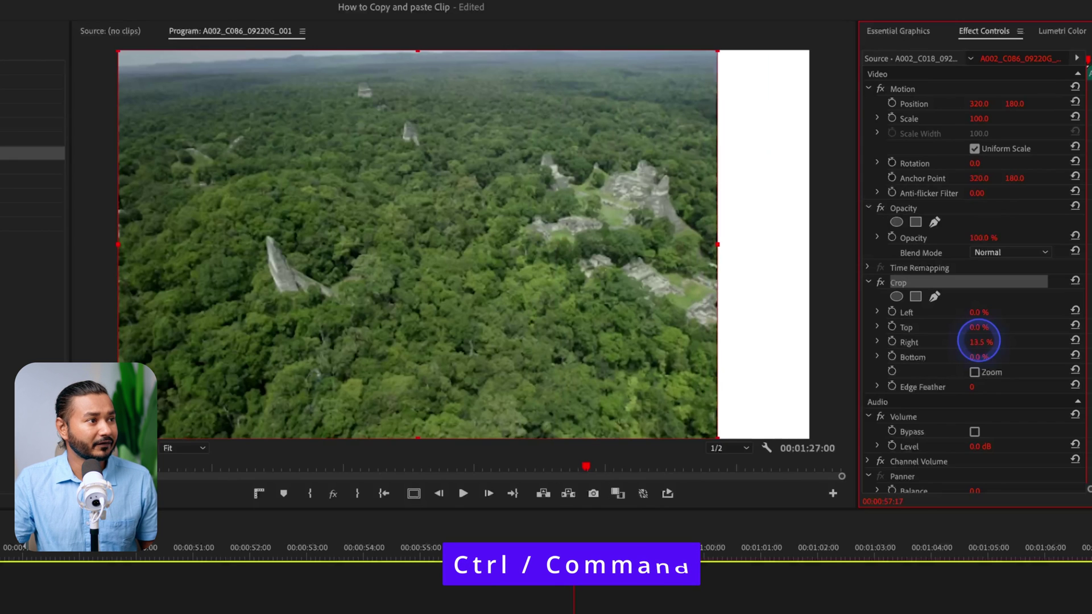
{"action": "left_click_drag", "start_coordinate": [978, 342], "coordinate": [978, 344]}
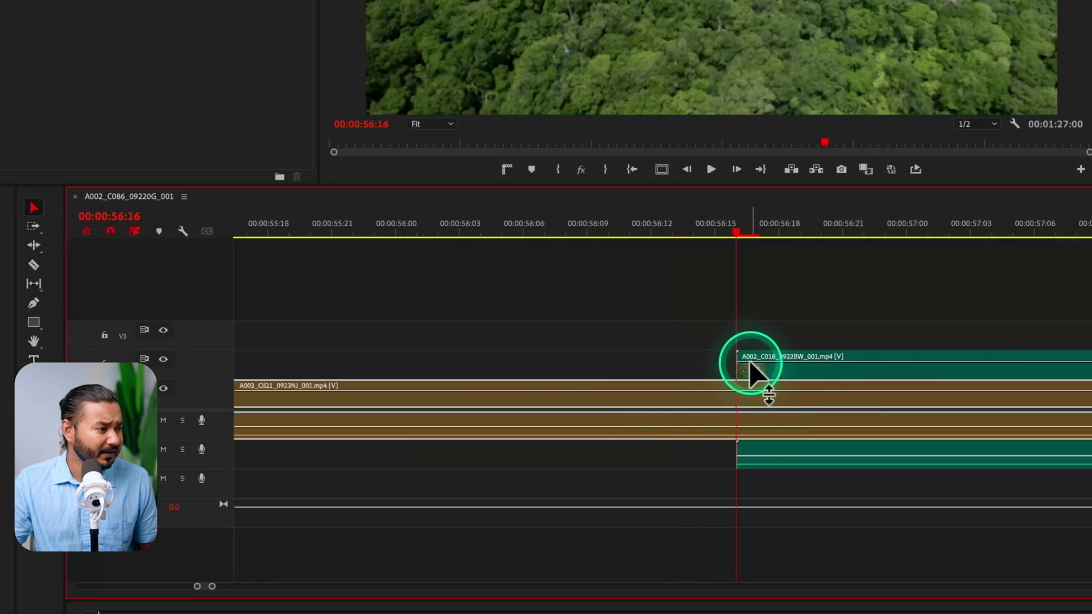
Align the aerial clip with the playhead, then nudge it and its audio one frame at a time.
{"action": "left_click_drag", "start_coordinate": [761, 372], "coordinate": [744, 376]}
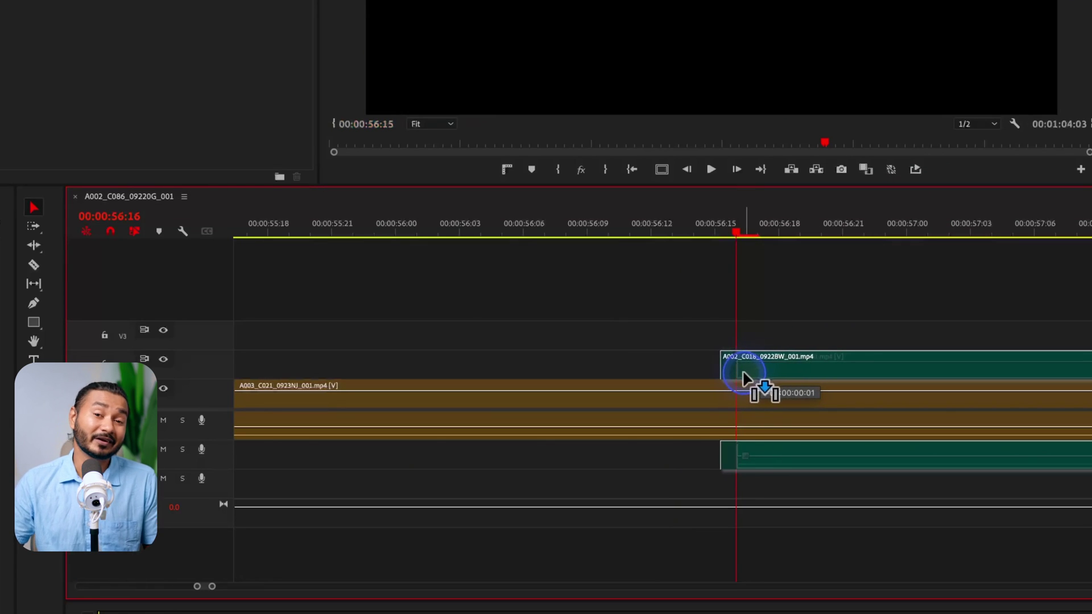
{"action": "left_click_drag", "start_coordinate": [760, 377], "coordinate": [762, 377]}
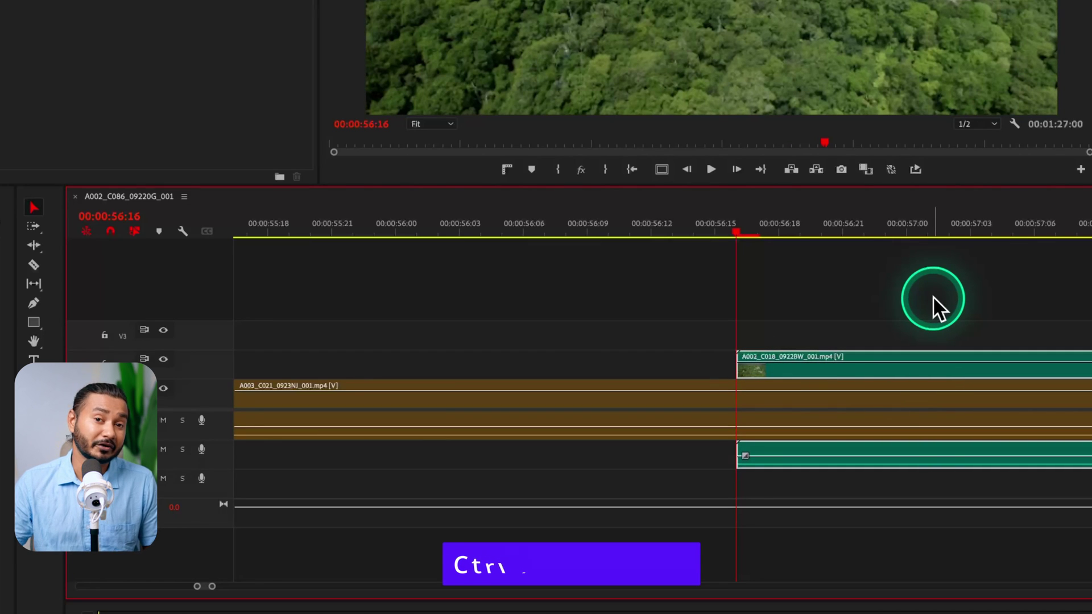
{"action": "key", "text": "ctrl+Left"}
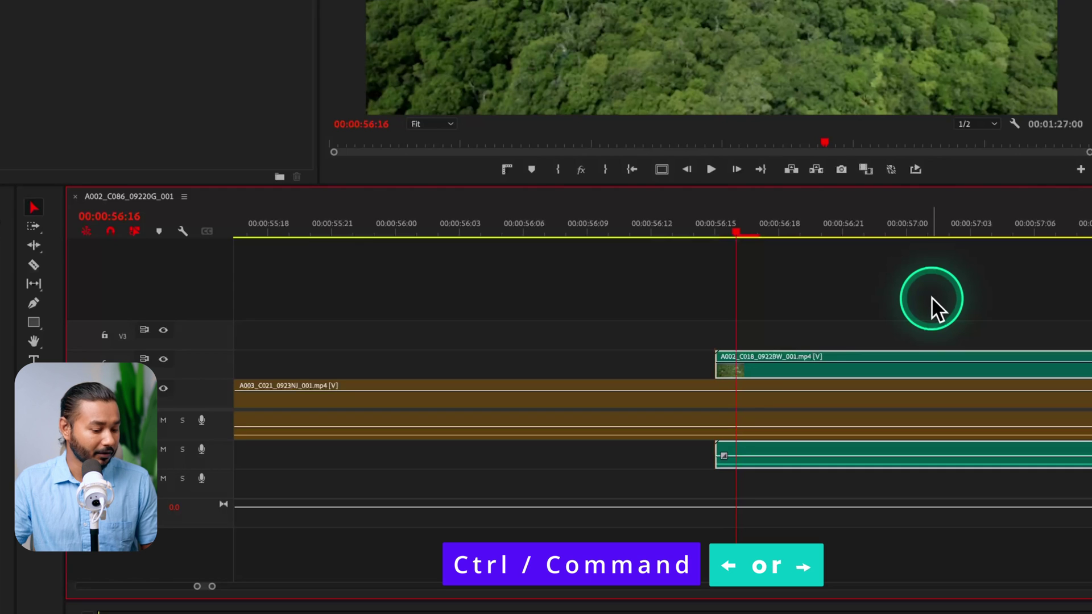
{"action": "key", "text": "ctrl+Right"}
{"action": "key", "text": "ctrl+Right"}
{"action": "key", "text": "ctrl+Left"}
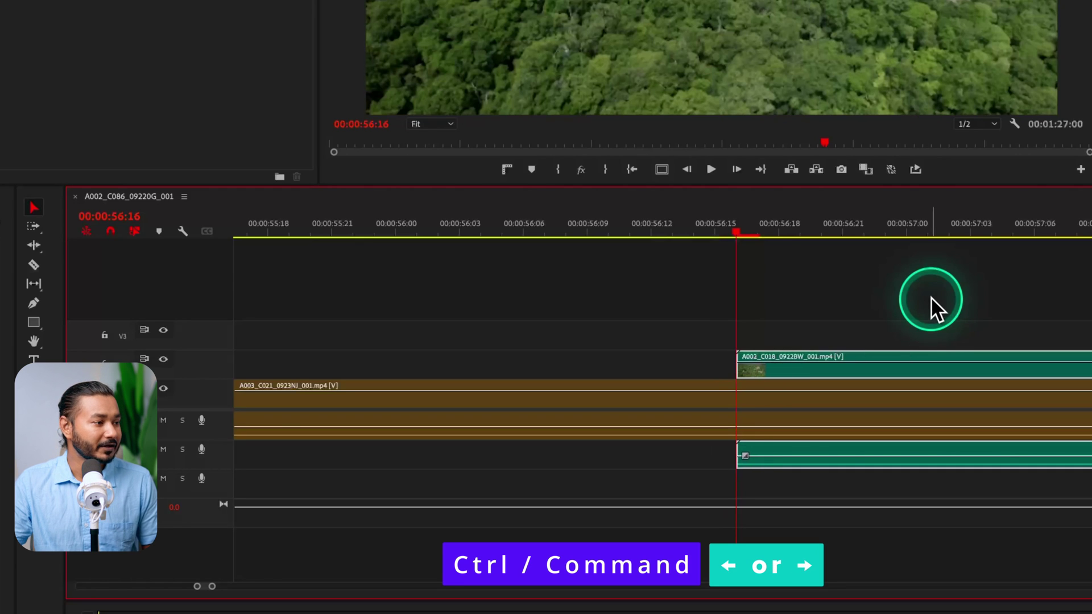
{"action": "key", "text": "ctrl+Left"}
{"action": "key", "text": "ctrl+Right"}
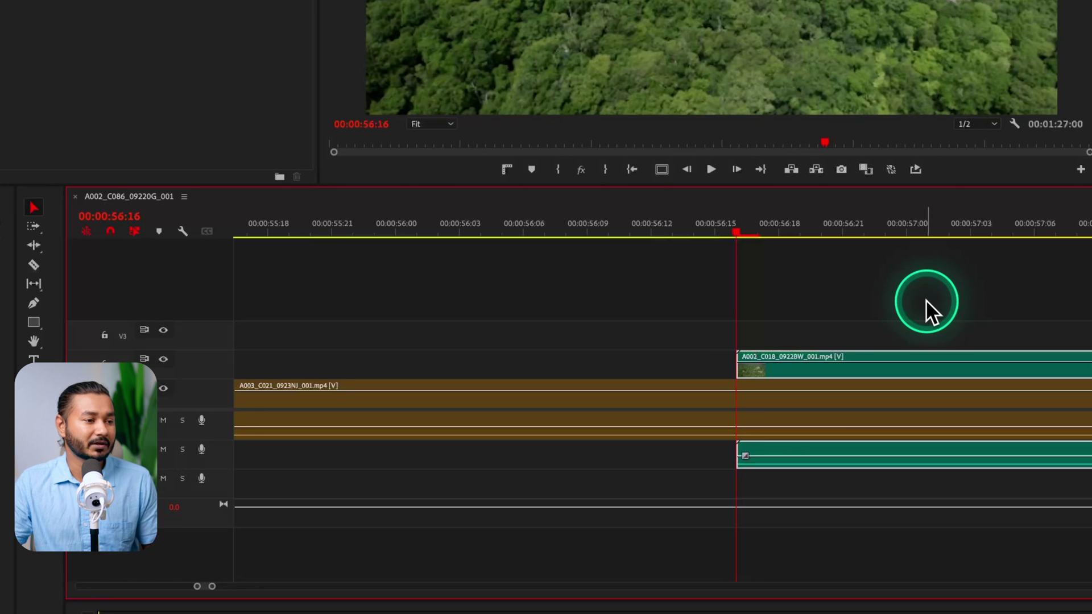
Shift the clip and its audio five frames earlier, then five frames later.
{"action": "left_click", "coordinate": [925, 300]}
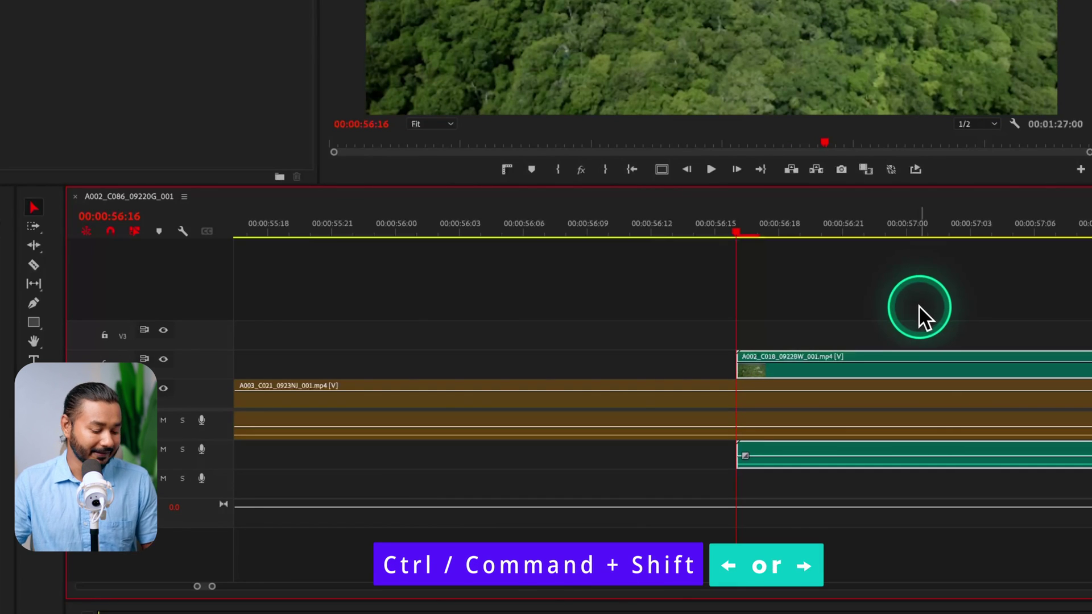
{"action": "key", "text": "ctrl+shift+Left"}
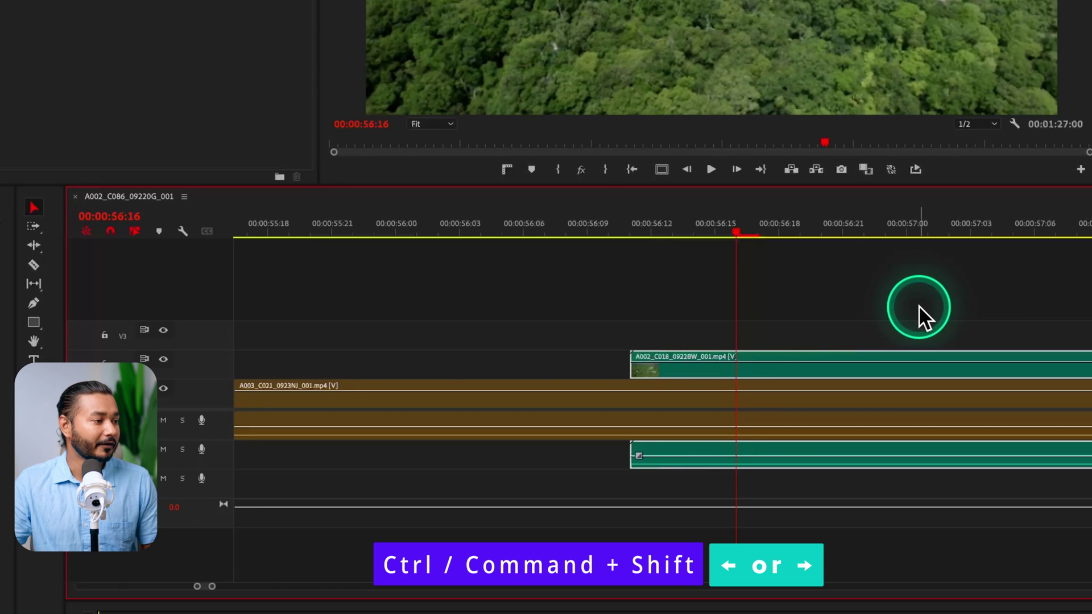
{"action": "key", "text": "ctrl+shift+Right"}
{"action": "key", "text": "ctrl+shift+Right"}
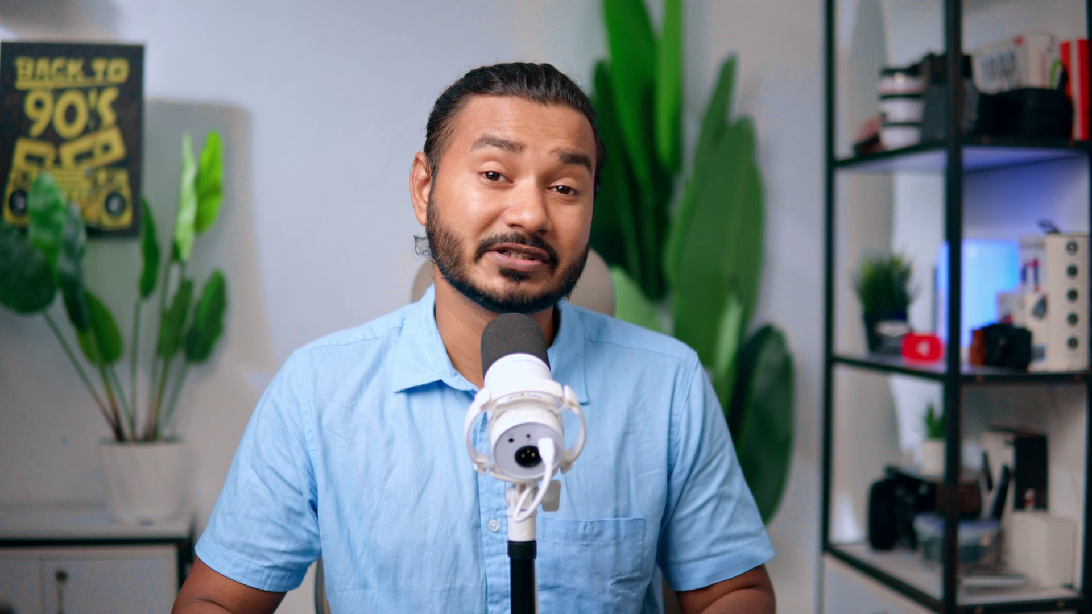